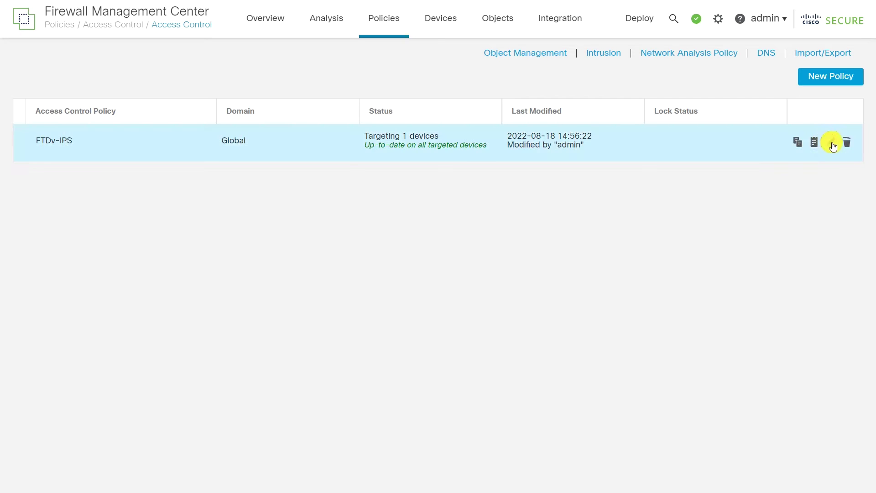
# Enable the Encrypted Visibility Engine in the FTDv-IPS access control policy's advanced settings and save the policy
pyautogui.click(831, 143)
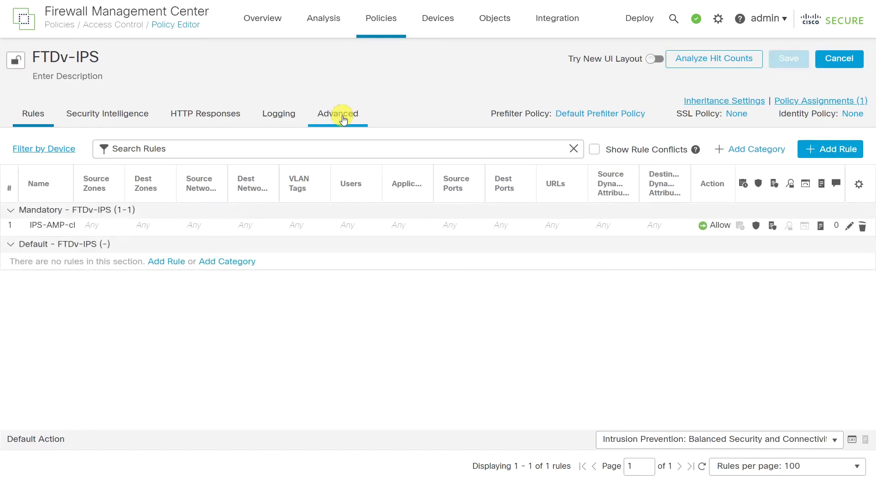
pyautogui.click(343, 117)
pyautogui.scroll(-10, 609, 365)
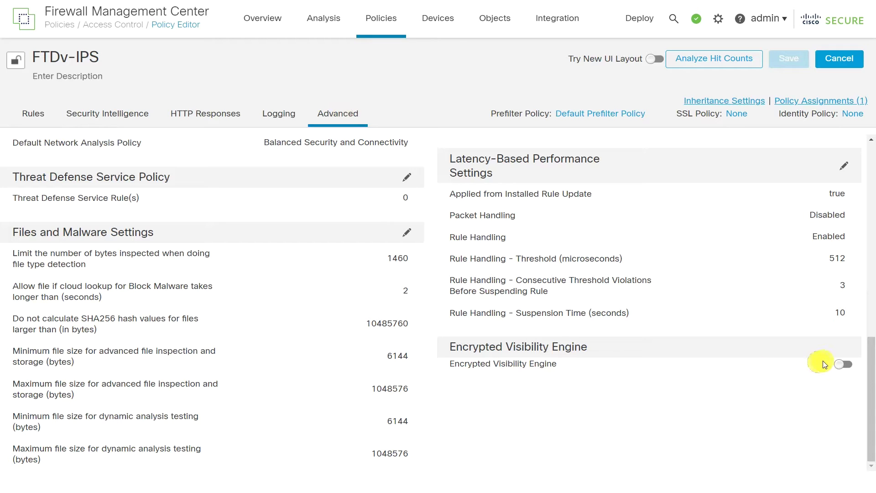
pyautogui.click(843, 364)
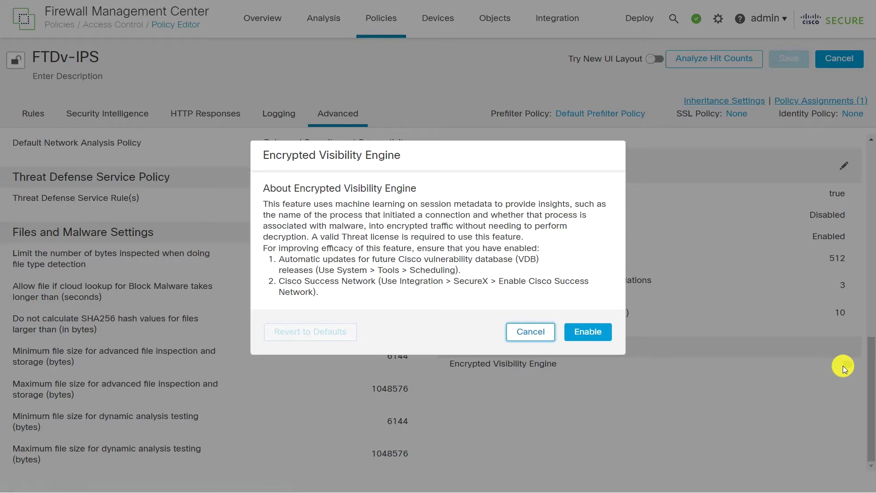
pyautogui.click(583, 333)
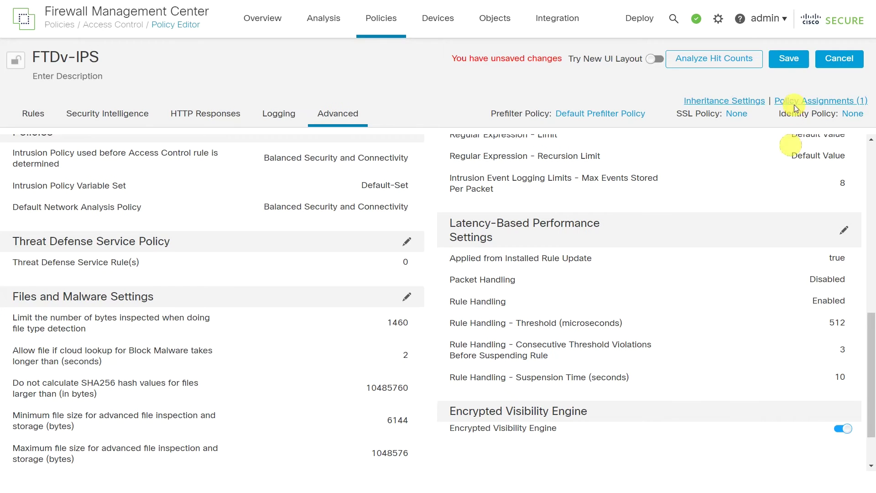
pyautogui.click(797, 60)
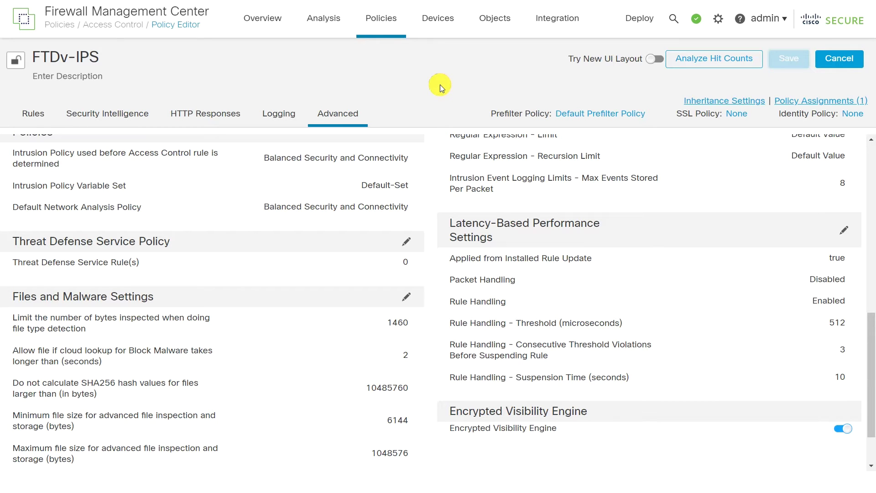
# Add a network discovery rule that discovers hosts and applications on network 192.168.0.0/24
pyautogui.click(384, 17)
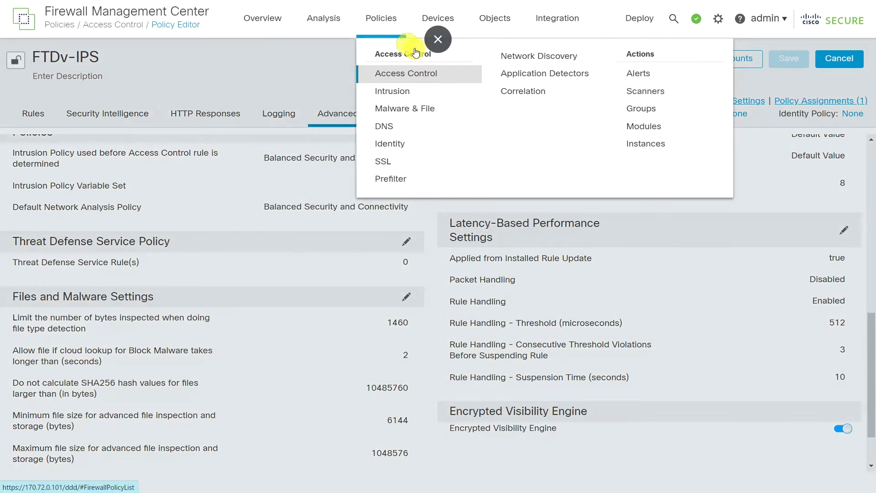
pyautogui.click(539, 60)
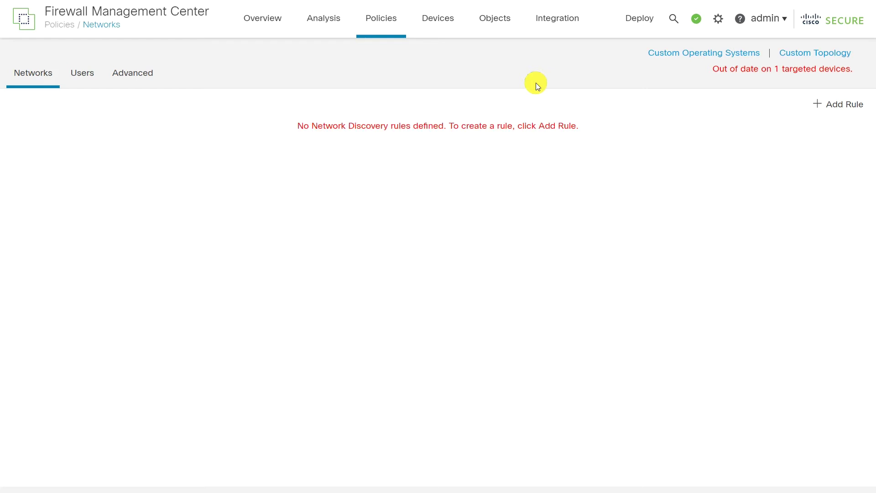
pyautogui.click(843, 105)
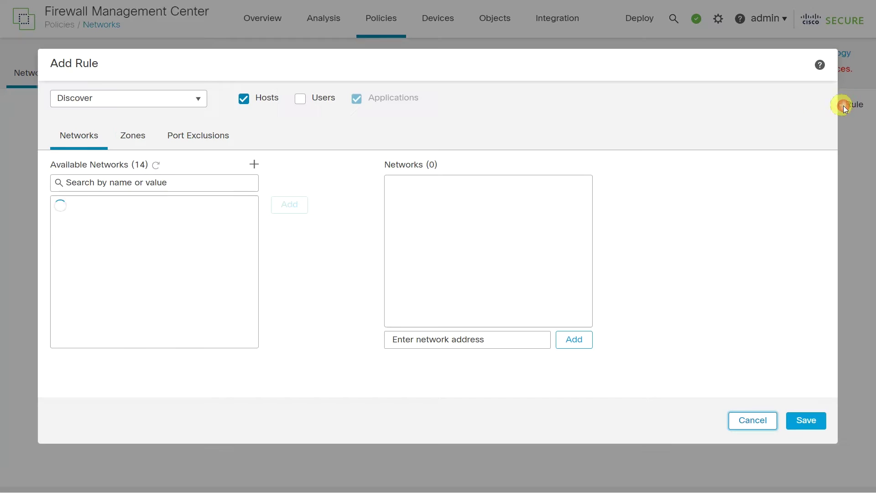
pyautogui.click(491, 347)
pyautogui.write('1')
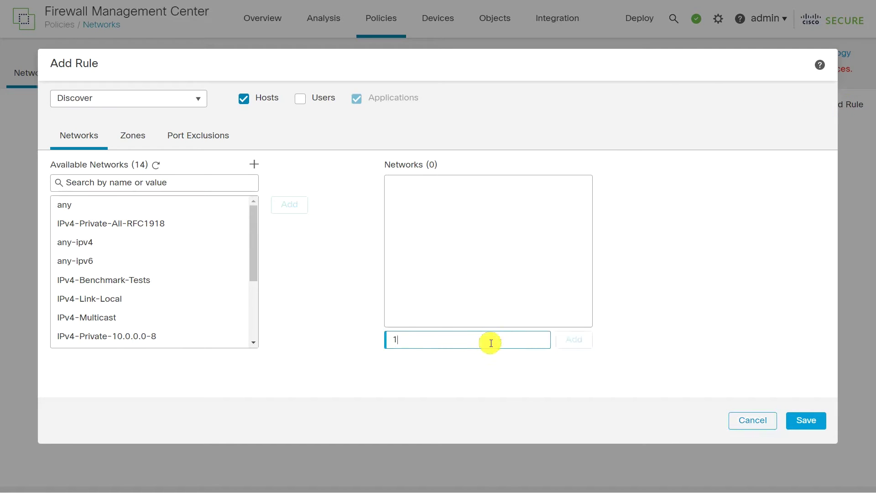
pyautogui.write('92.168.0.0/24')
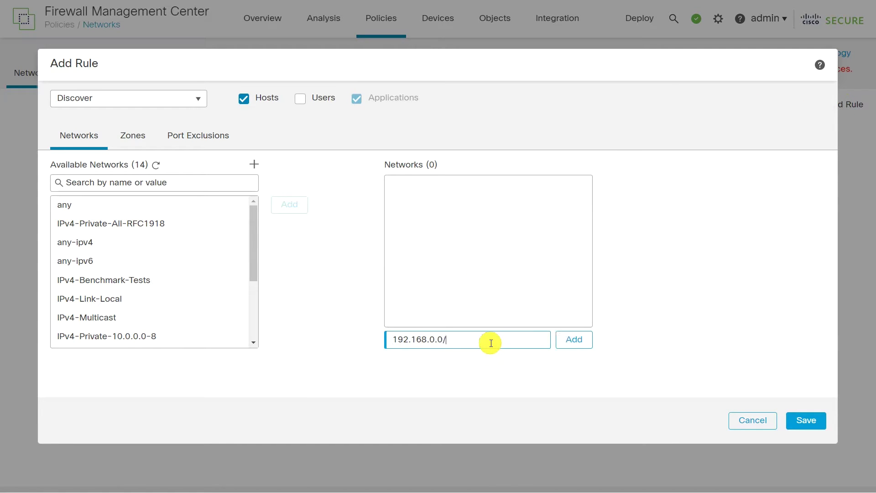
pyautogui.click(574, 342)
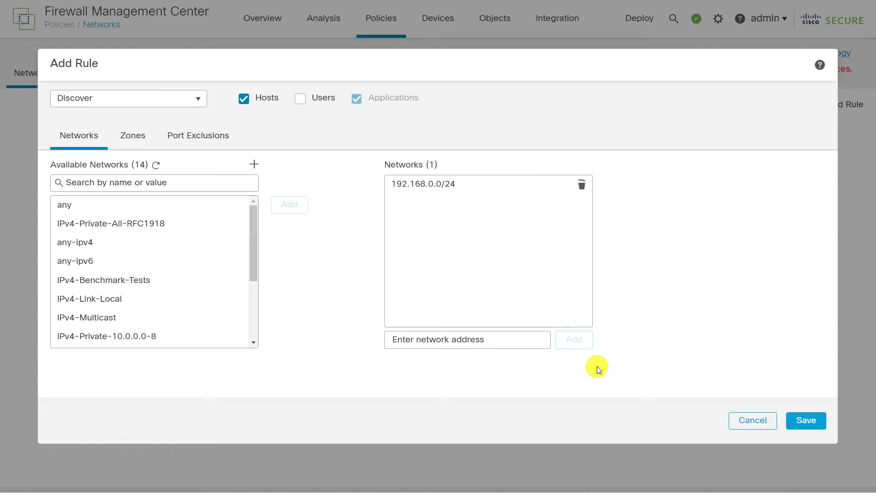
pyautogui.click(806, 420)
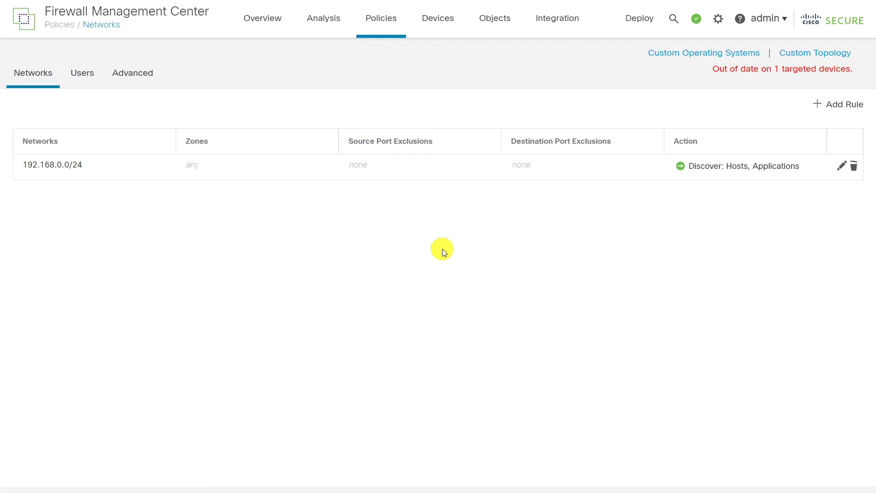
# Add an Exclude network discovery rule for 192.168.0.254 and deploy all pending changes to the devices
pyautogui.click(839, 108)
pyautogui.click(174, 94)
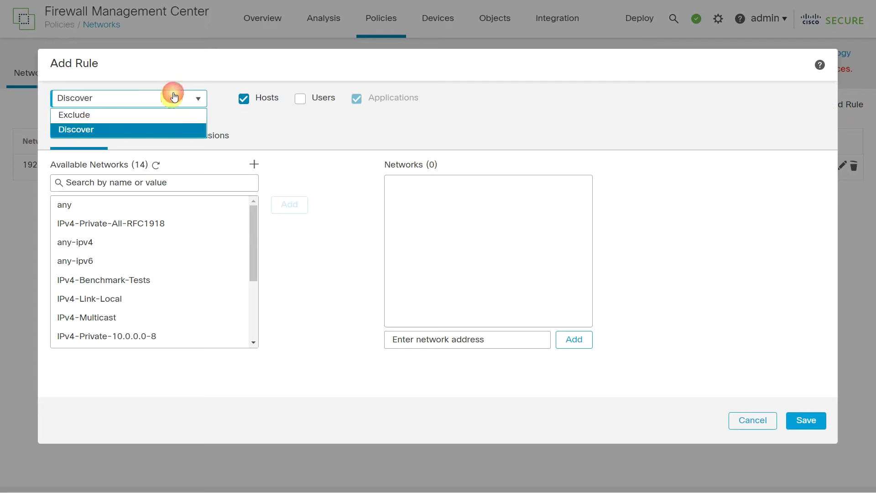
pyautogui.click(152, 115)
pyautogui.click(464, 342)
pyautogui.write('192.168.0.')
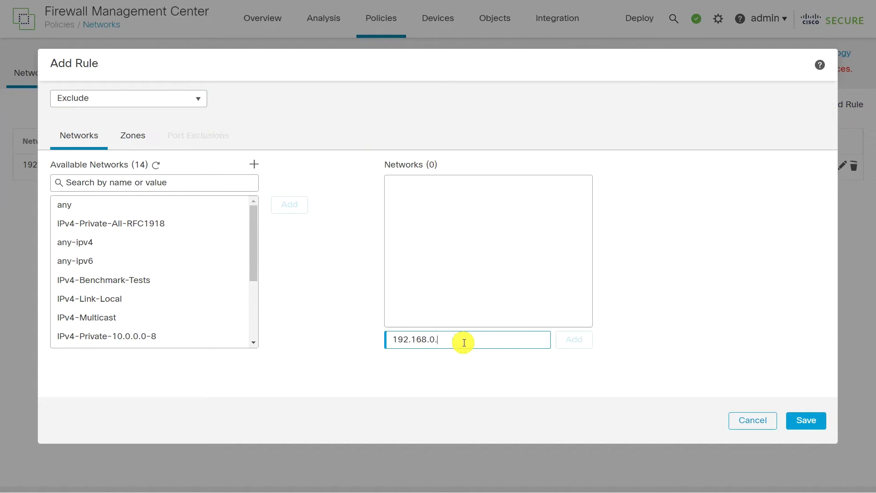
pyautogui.write('254')
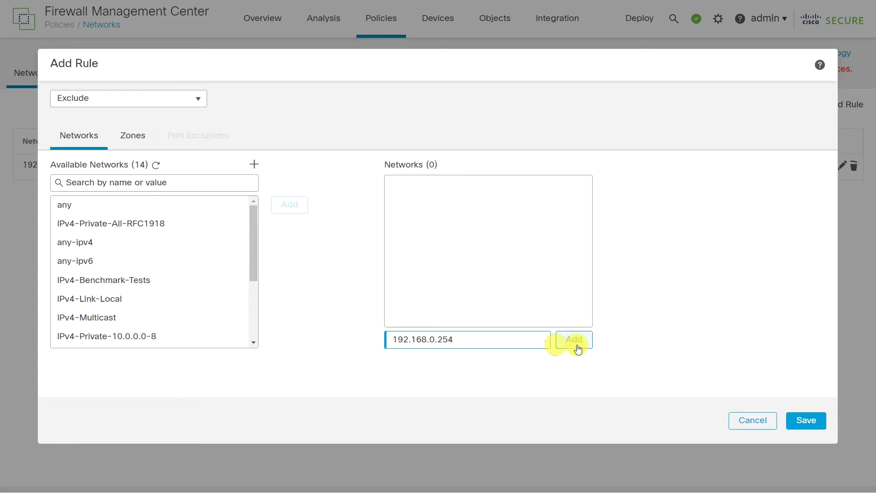
pyautogui.click(574, 349)
pyautogui.click(815, 423)
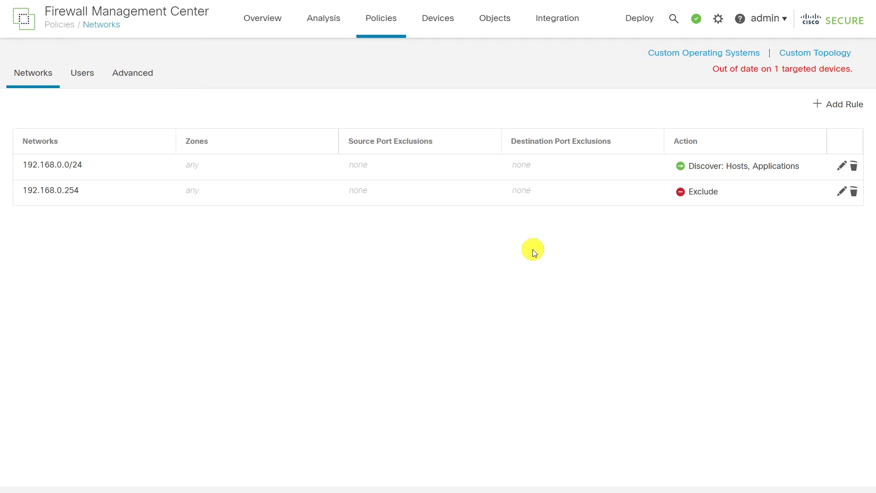
pyautogui.click(638, 20)
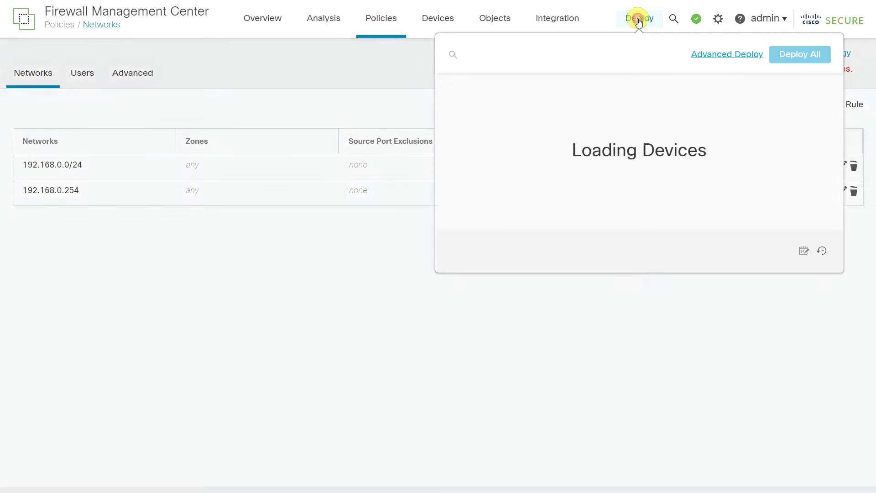
pyautogui.click(794, 55)
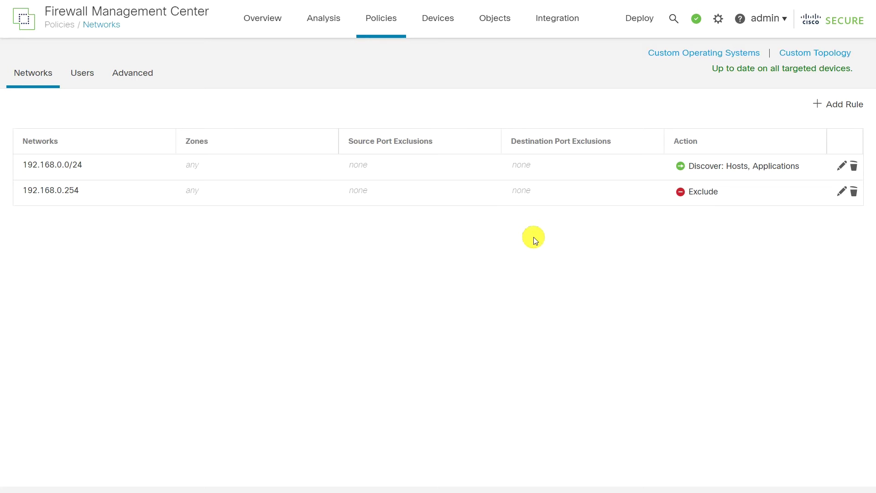
# Open the host profile of 192.168.0.16 from the network map and review its operating system, applications and protocols
pyautogui.moveTo(310, 12)
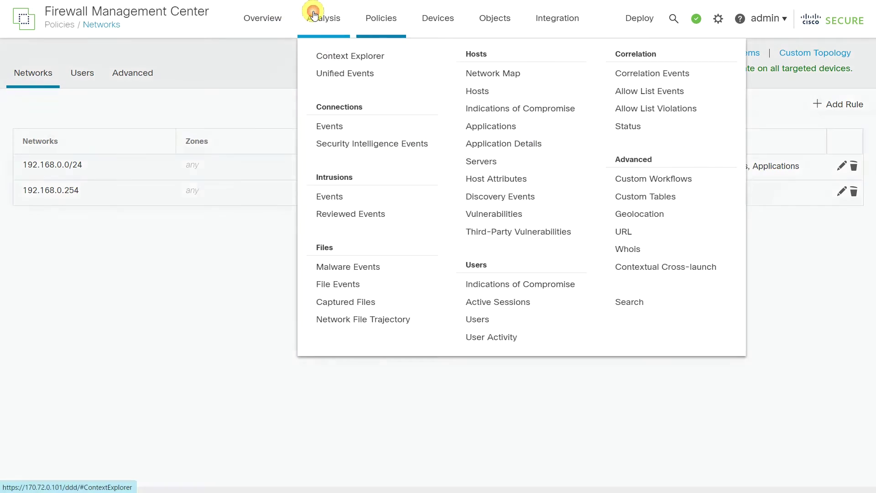
pyautogui.click(466, 74)
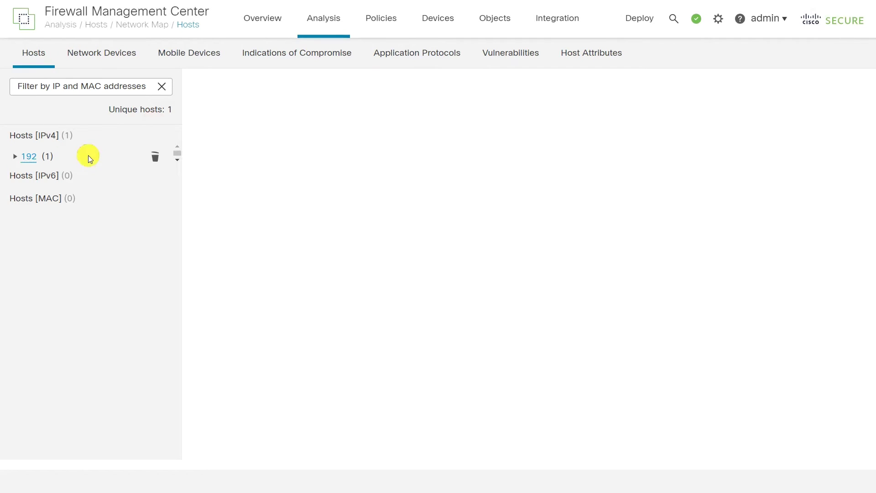
pyautogui.click(15, 157)
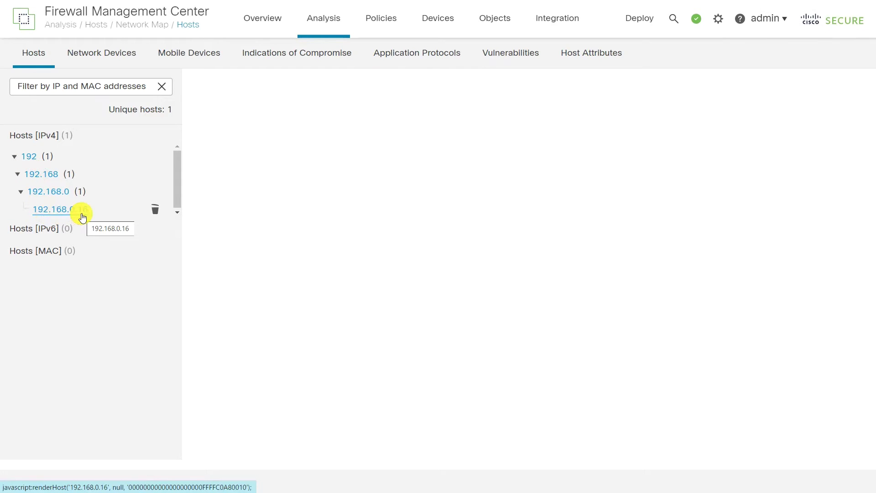
pyautogui.click(82, 216)
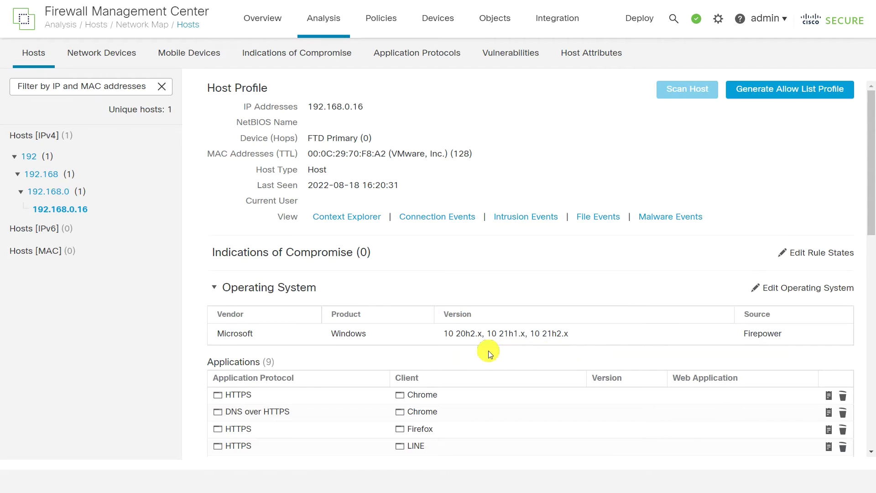
pyautogui.scroll(-1, 503, 353)
pyautogui.scroll(-2, 502, 353)
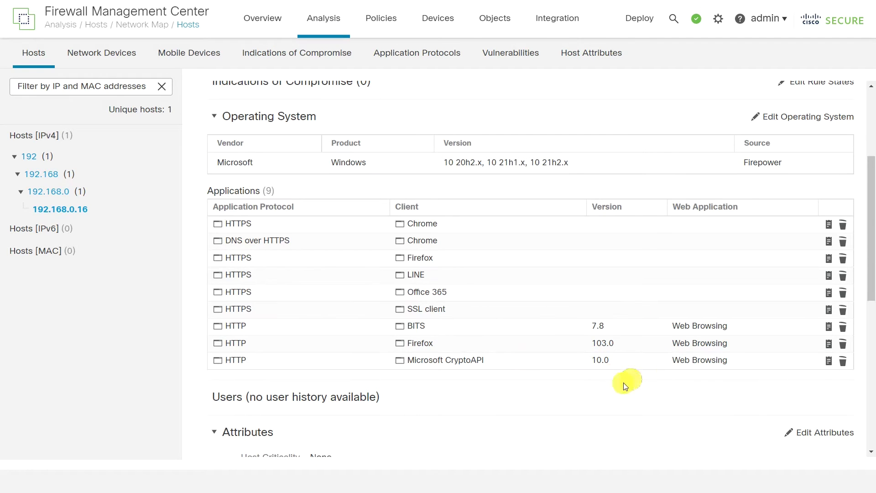
pyautogui.scroll(-3, 598, 384)
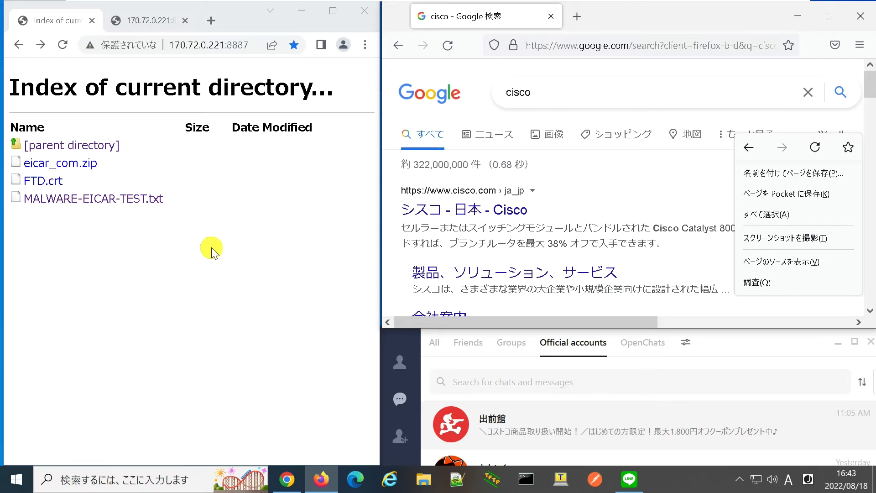
# Open MALWARE-EICAR-TEST.txt in a new tab in Chrome on the client PC and check the intrusion events in Firewall Management Center
pyautogui.middleClick(109, 201)
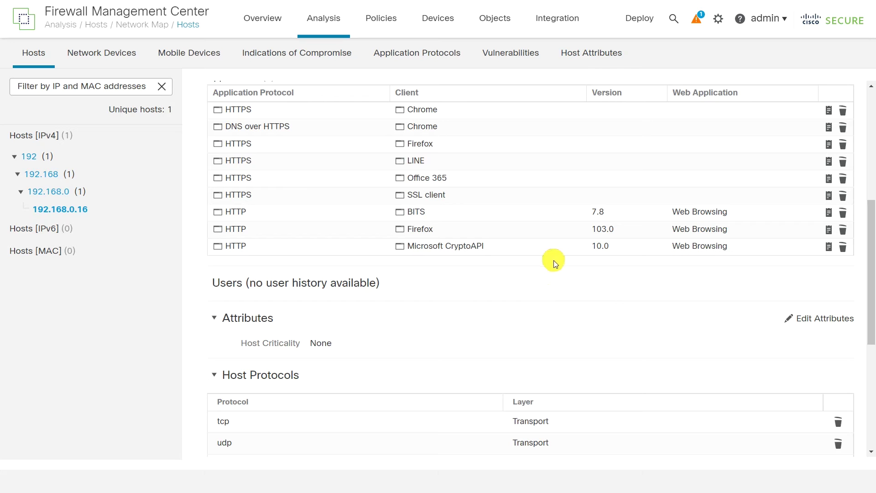
pyautogui.click(325, 17)
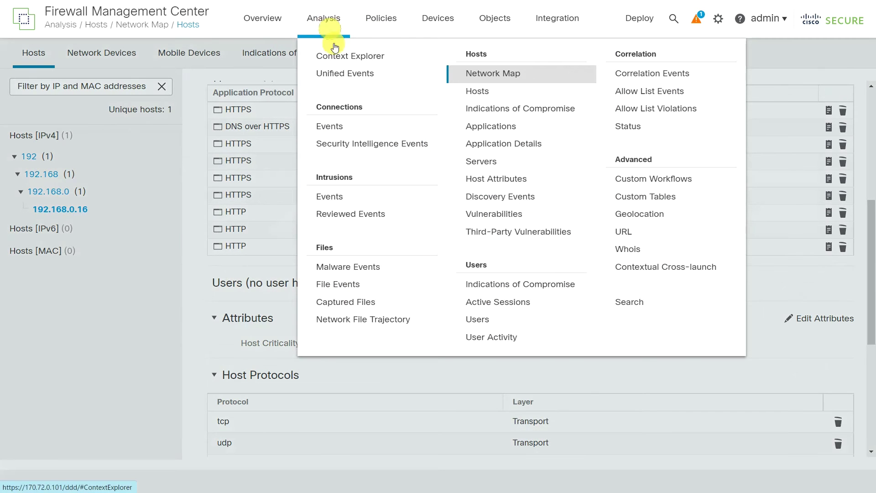
pyautogui.click(335, 195)
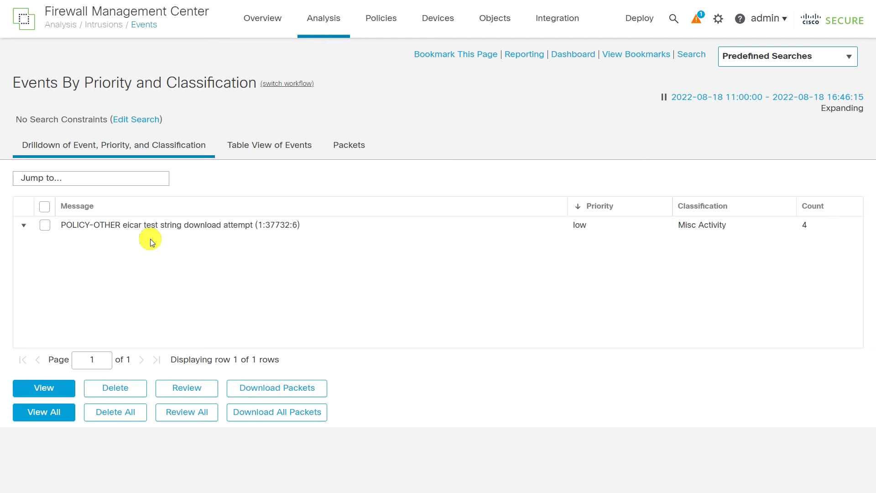
# Return to the network map and reopen the host profile of 192.168.0.16
pyautogui.click(323, 14)
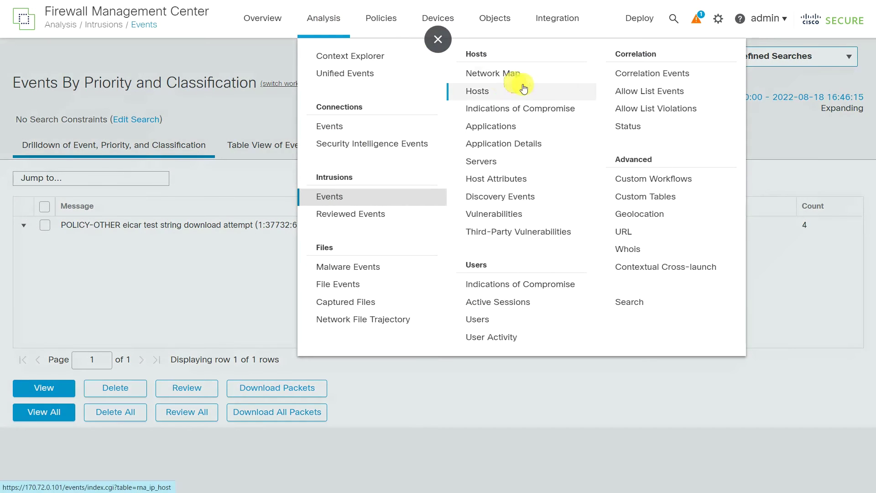
pyautogui.click(482, 76)
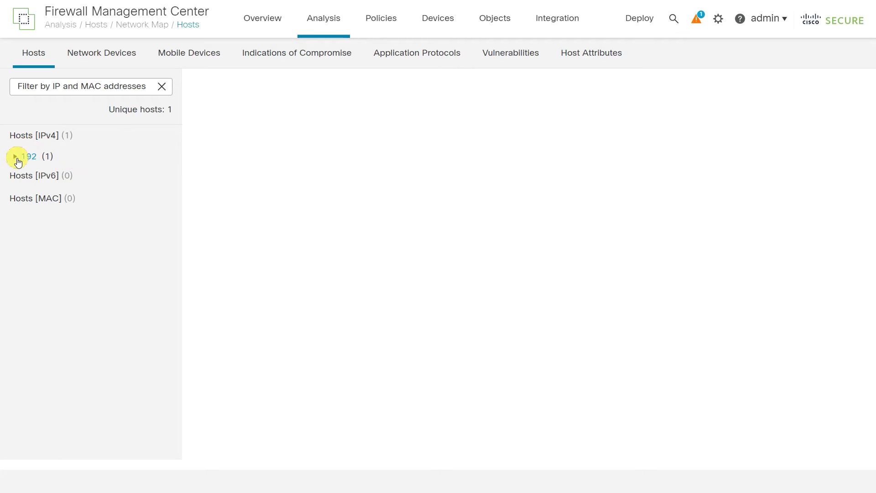
pyautogui.click(17, 159)
pyautogui.click(64, 208)
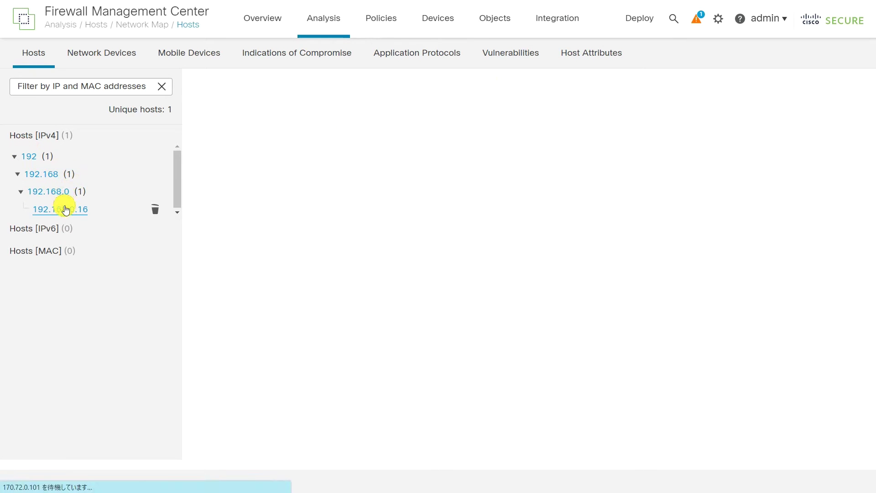